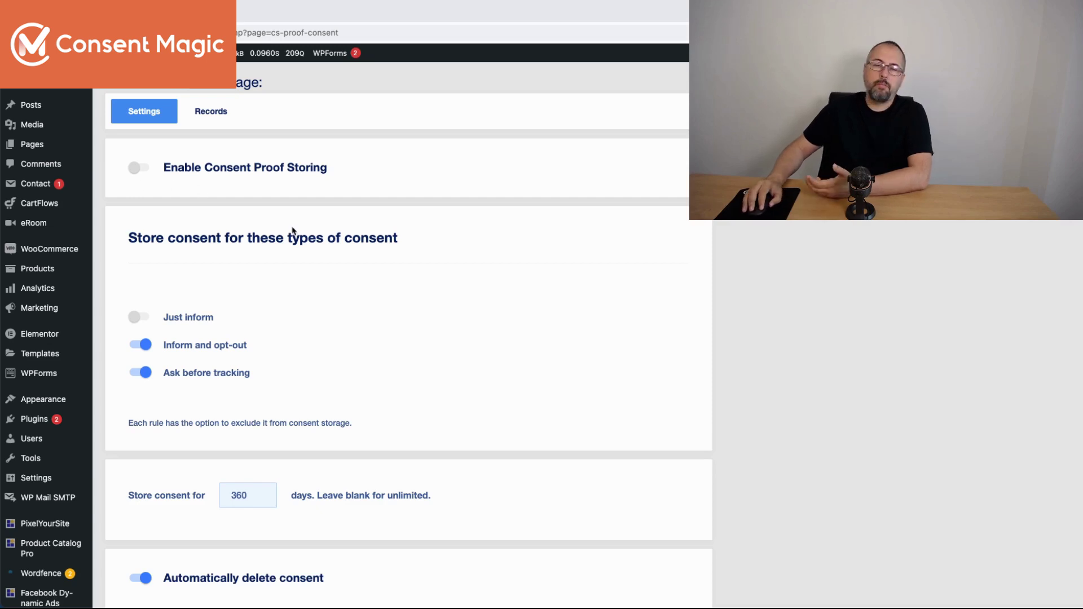
Step: Turn on consent proof storing for the Just inform consent type as well
scroll(292, 230, down, 5)
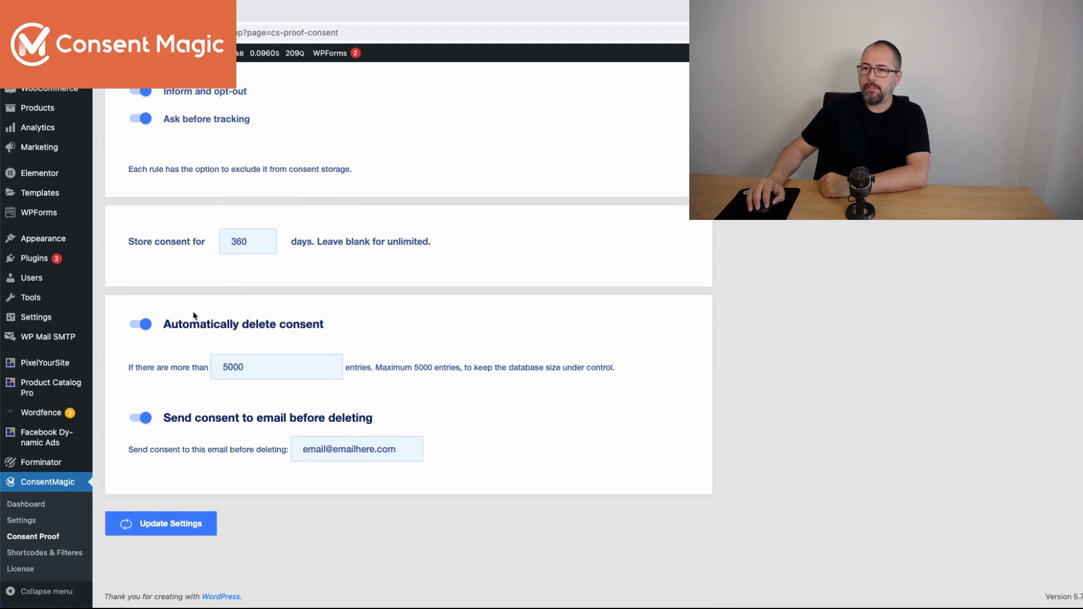
scroll(249, 234, up, 5)
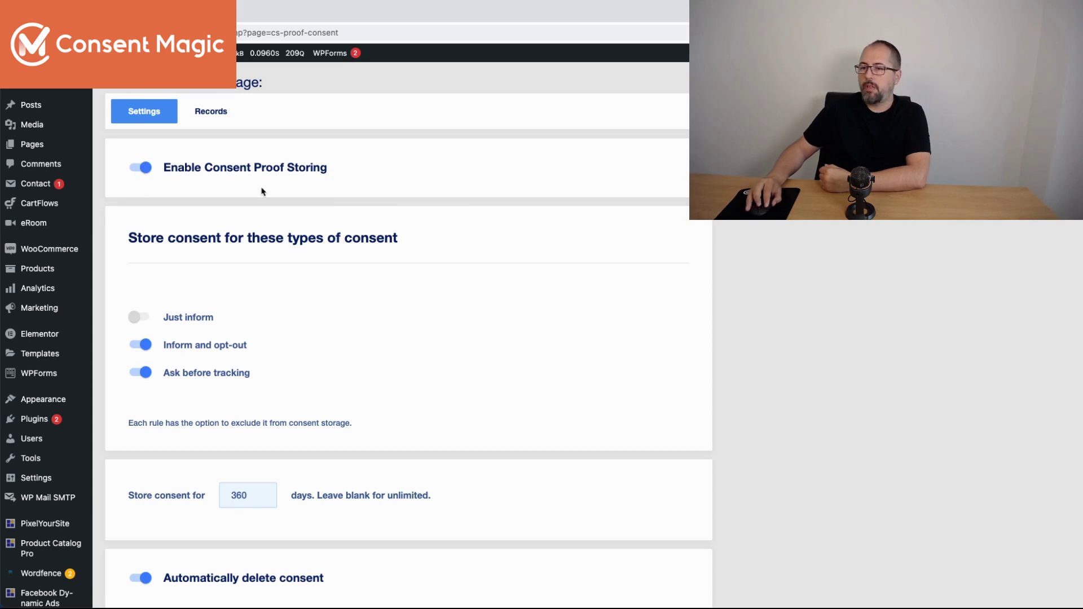
scroll(261, 192, down, 3)
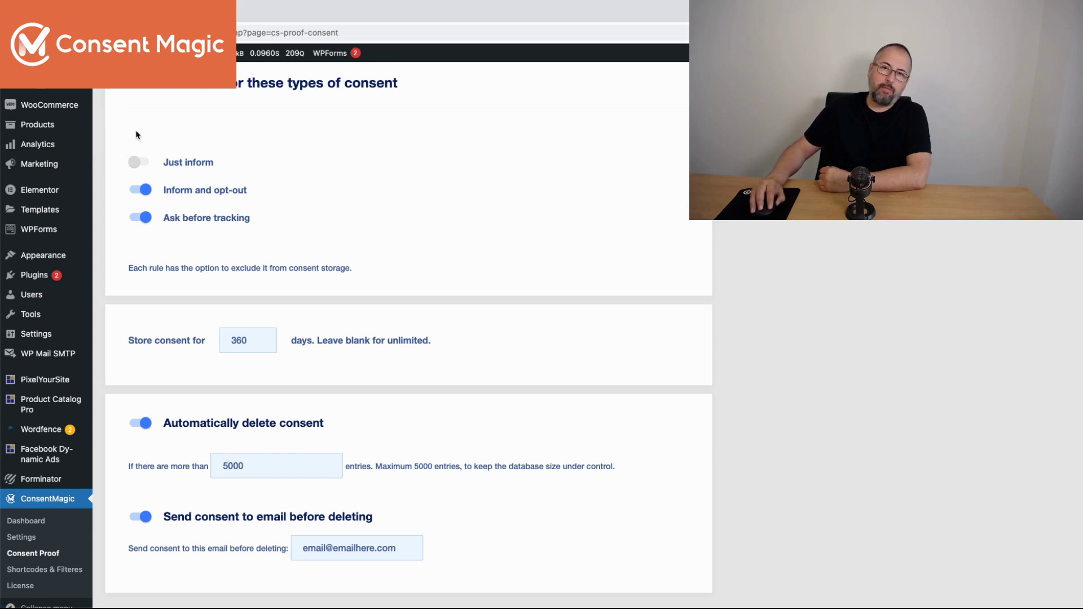
click(141, 162)
scroll(277, 178, down, 3)
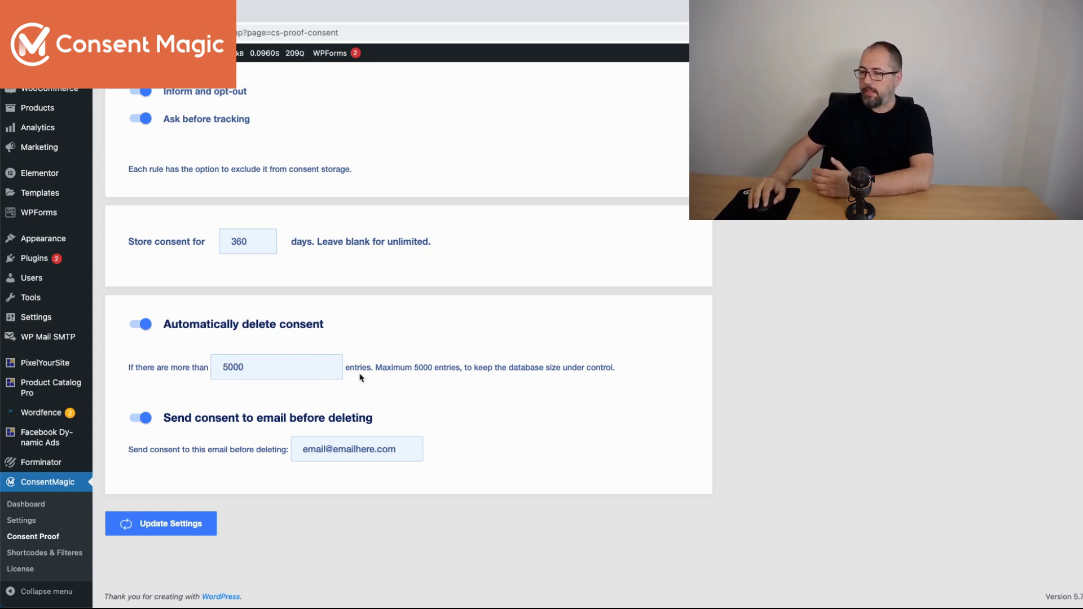
scroll(360, 376, up, 5)
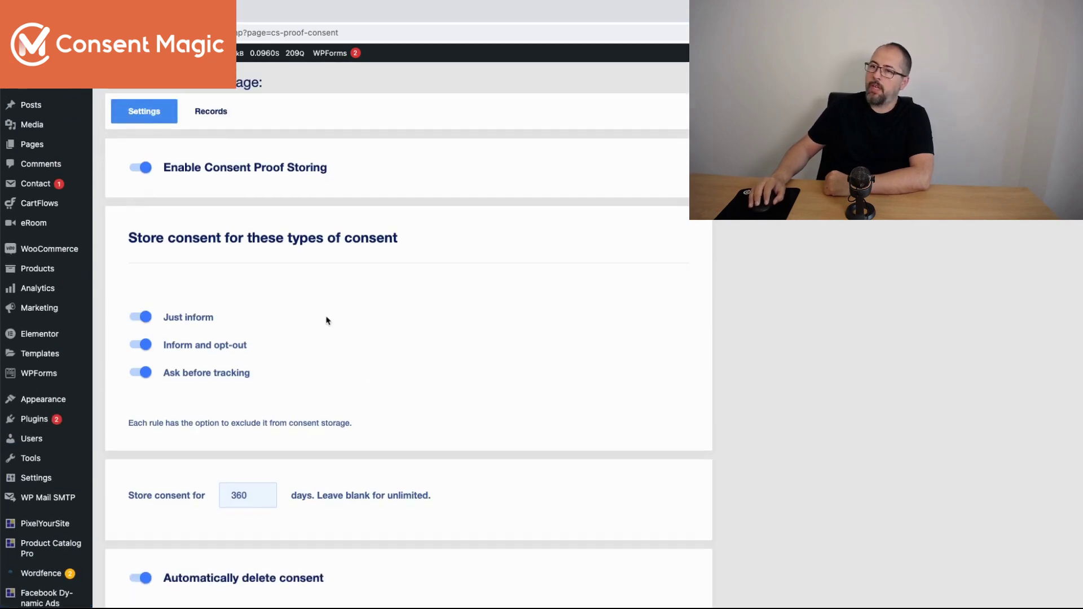
Step: Show the stored consent Records list and expand the details of record 35
click(208, 114)
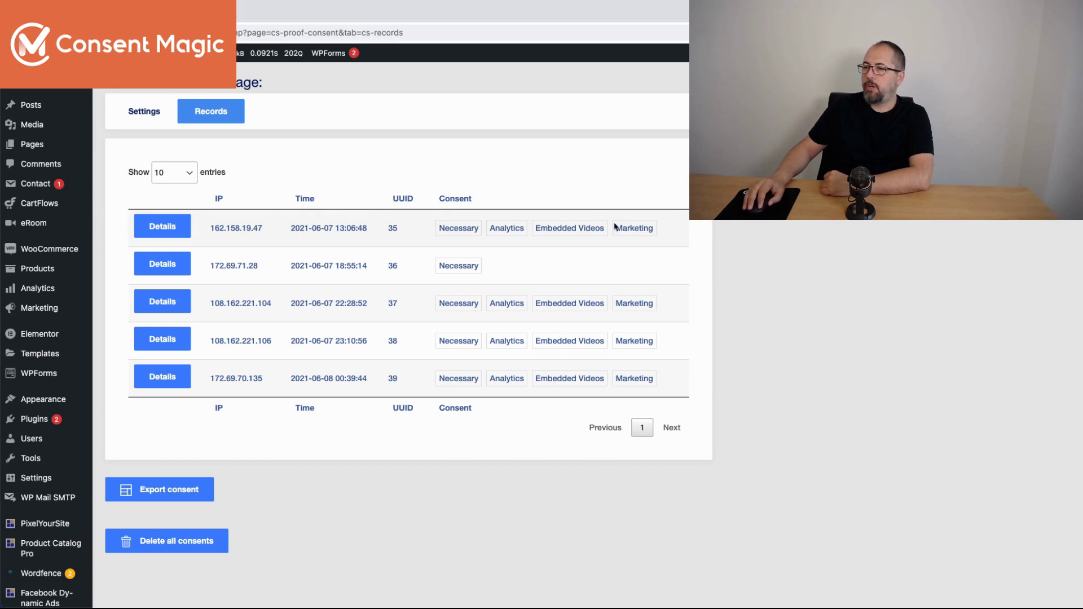
click(169, 229)
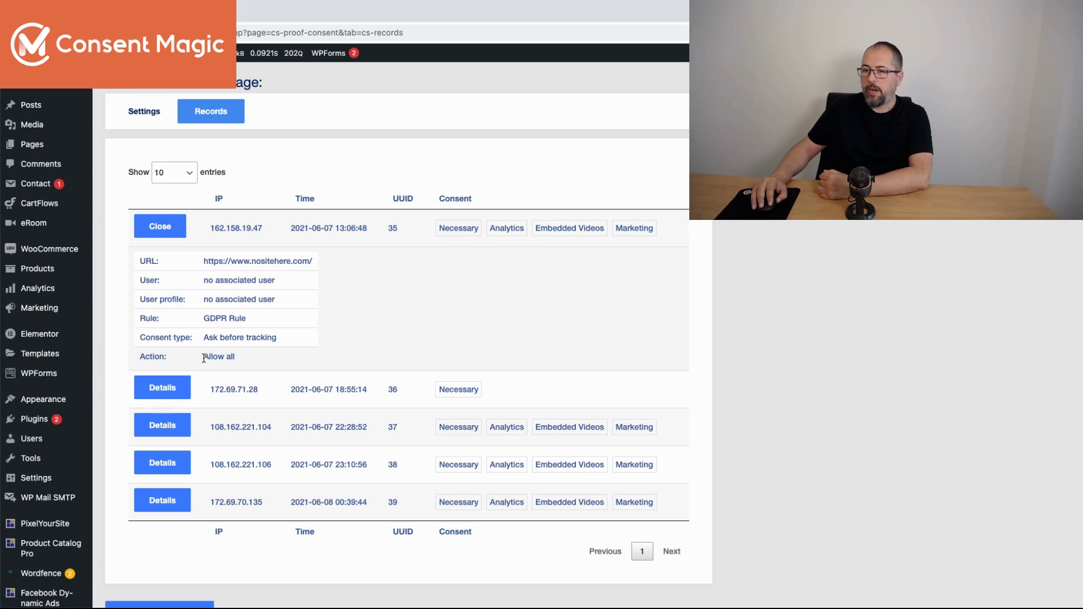
Step: Expand the details of consent records 36, 37, 38 and 39
click(177, 388)
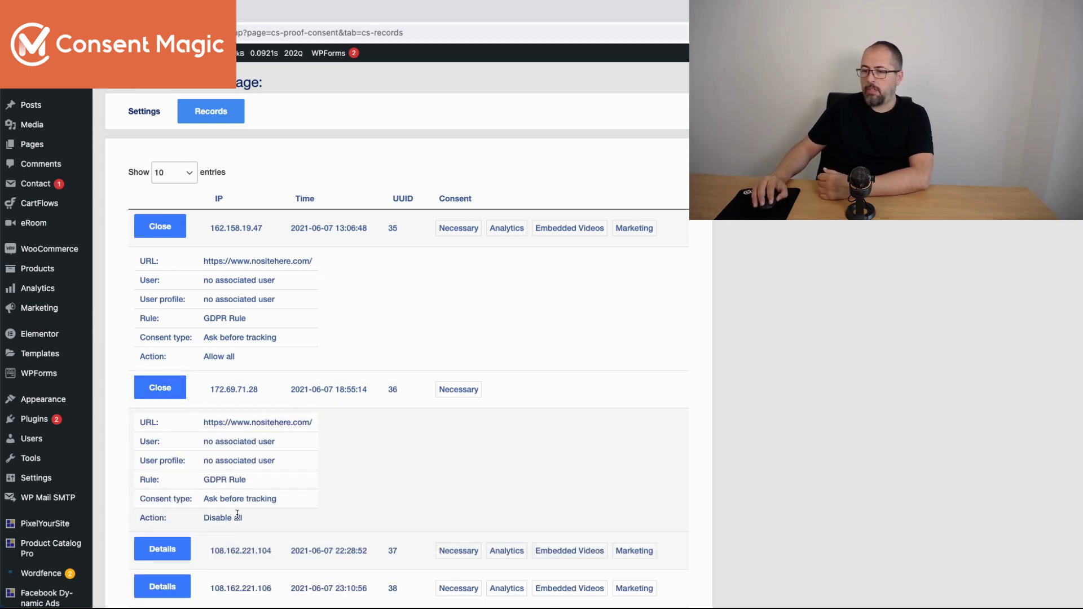
scroll(261, 475, down, 5)
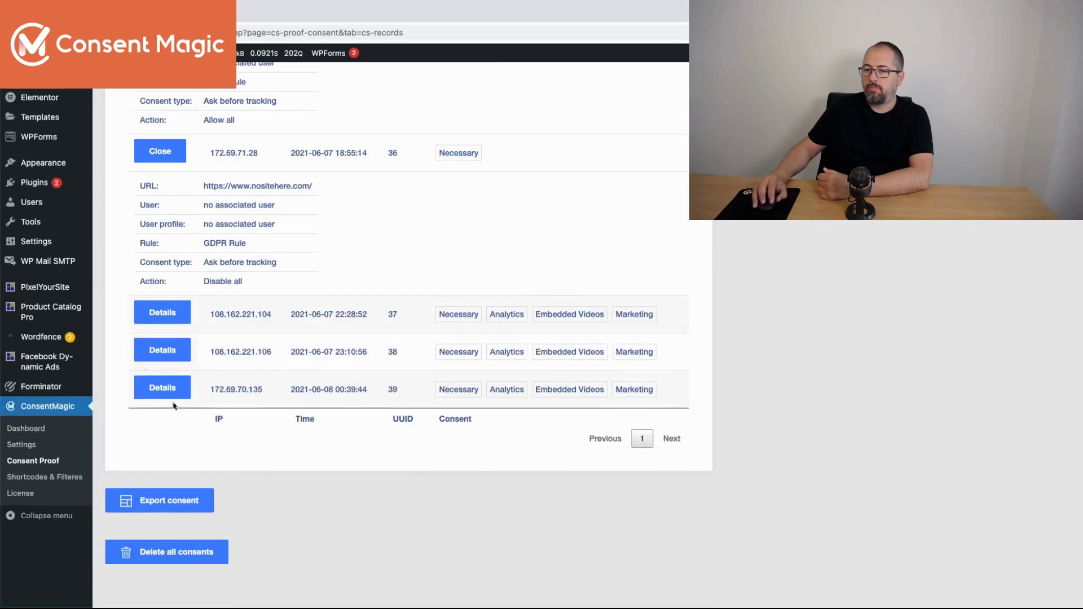
click(153, 318)
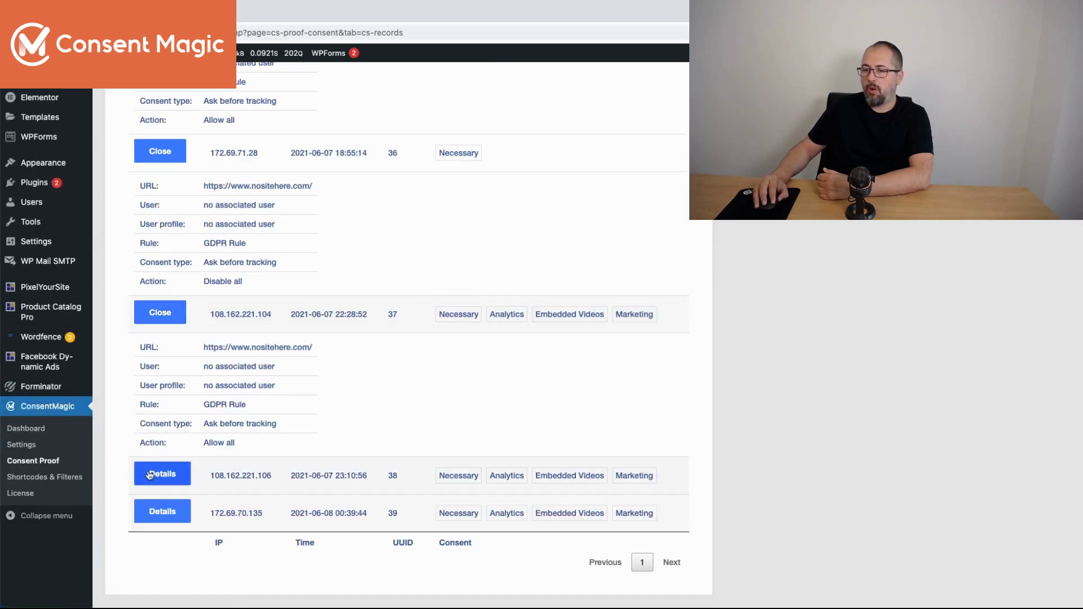
click(162, 473)
scroll(163, 429, down, 5)
click(163, 413)
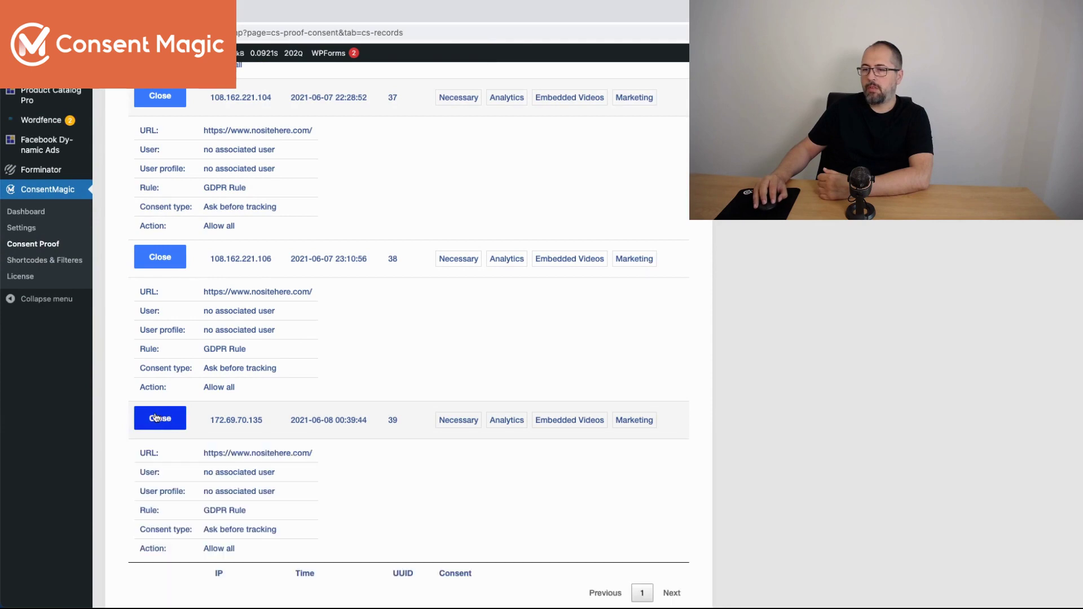
scroll(285, 416, down, 4)
scroll(284, 416, up, 5)
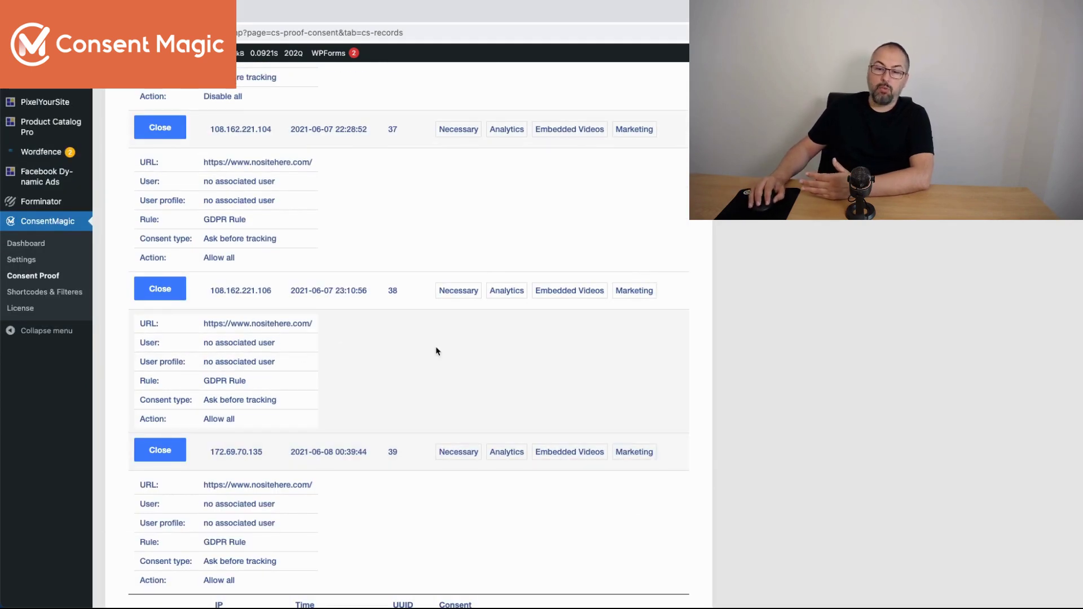
scroll(347, 323, up, 1)
scroll(346, 323, up, 3)
scroll(346, 321, down, 8)
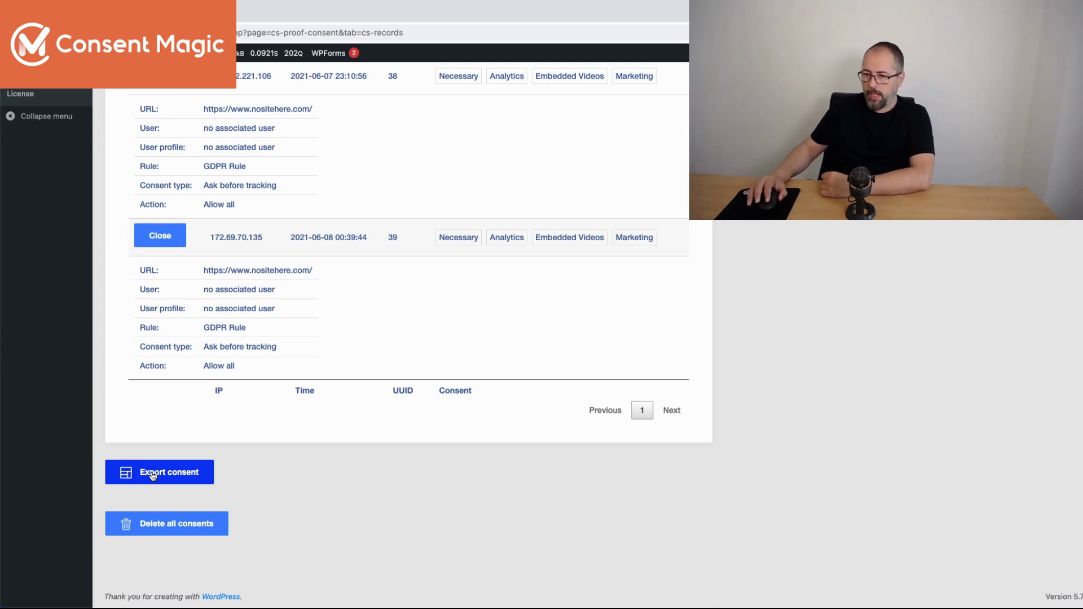
Step: Start Delete all consents, then close the confirmation so no records are deleted
click(167, 530)
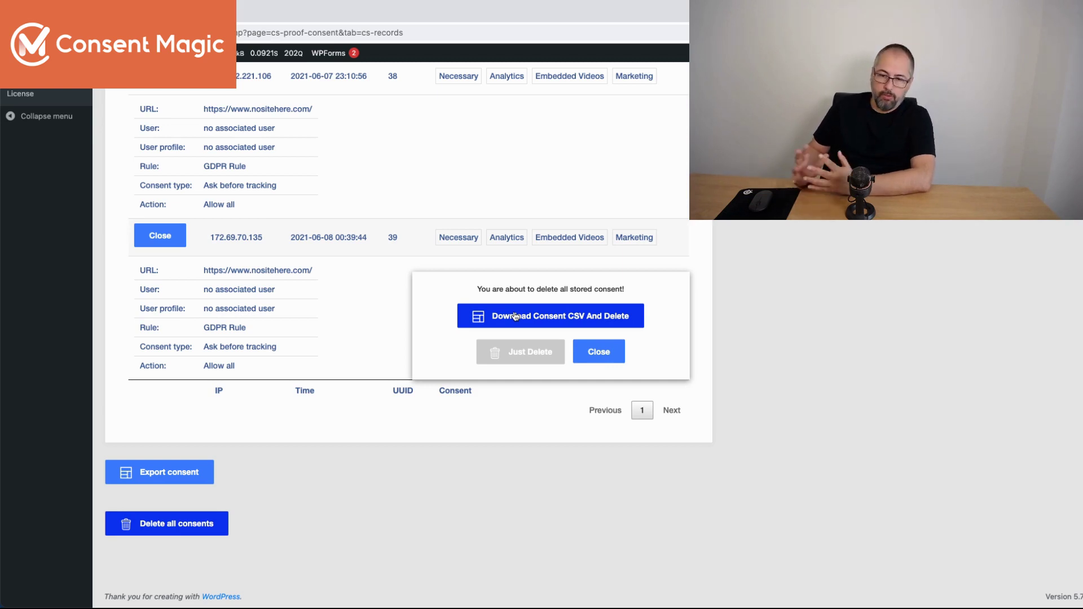
click(598, 360)
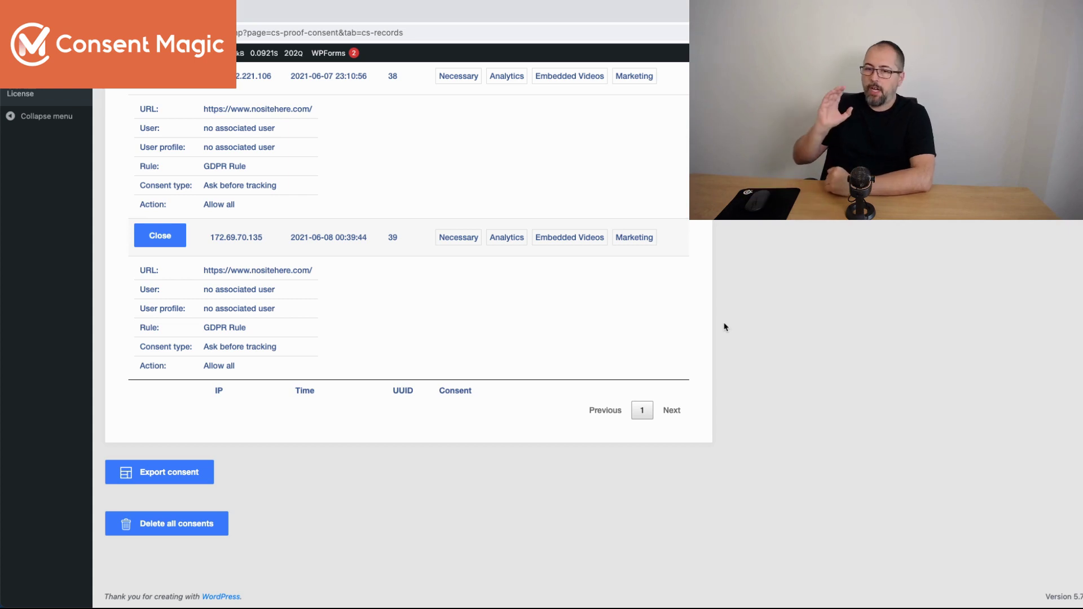
scroll(712, 317, up, 10)
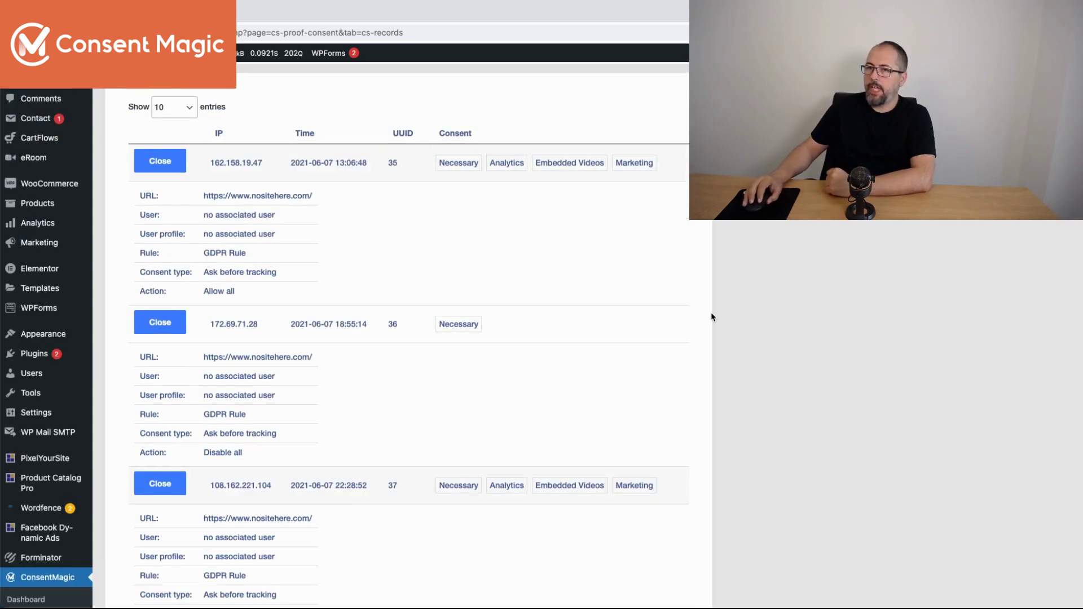
scroll(160, 226, down, 5)
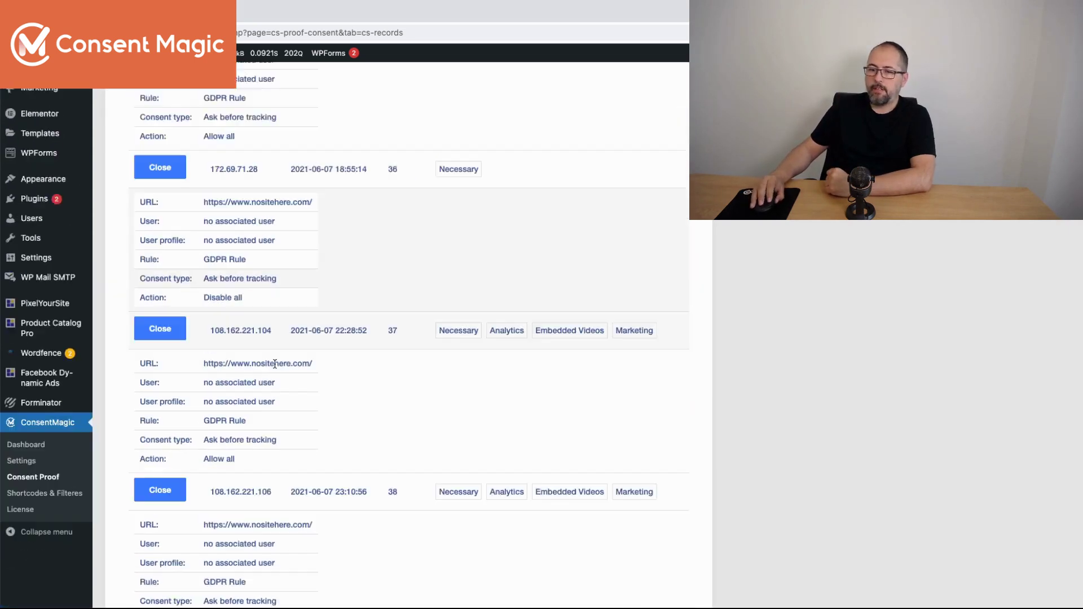
Step: From the ConsentMagic dashboard, exclude the GDPR Rule from consent storing
click(26, 422)
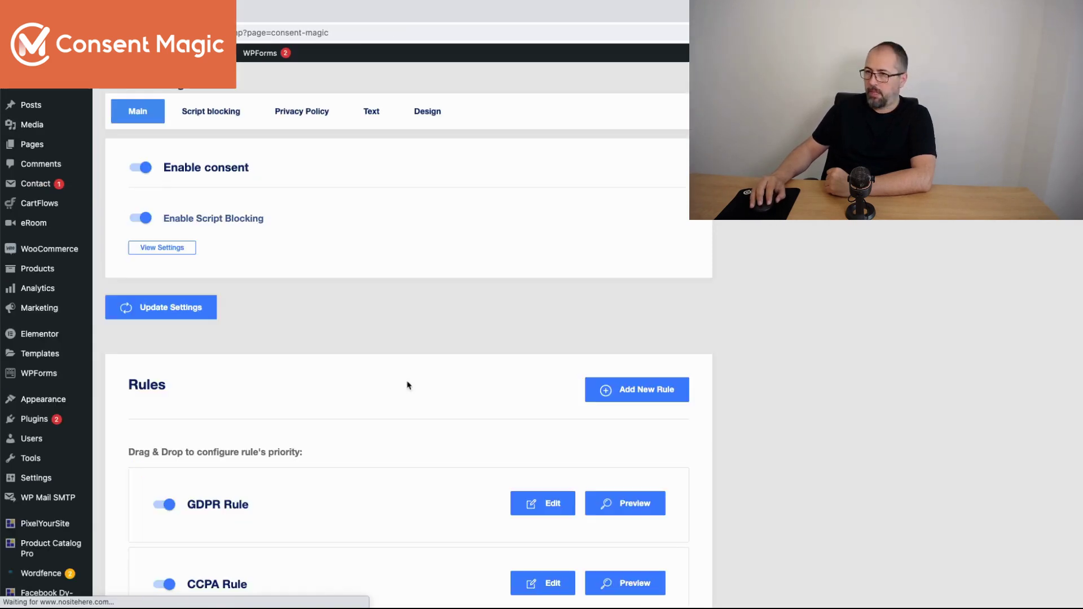
scroll(422, 378, down, 3)
scroll(423, 375, down, 1)
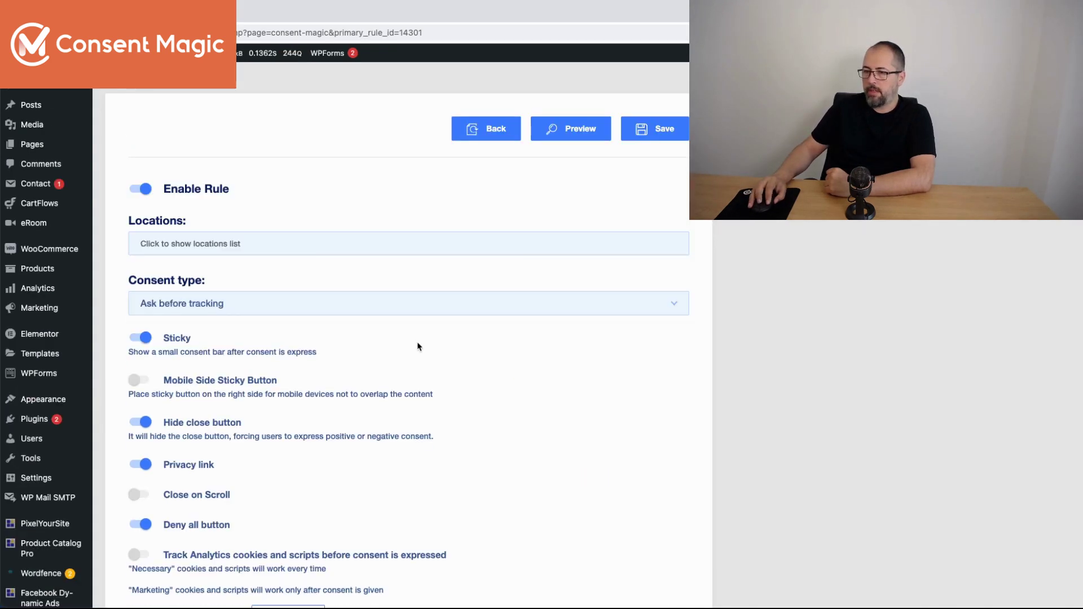
scroll(418, 343, down, 3)
scroll(417, 342, down, 10)
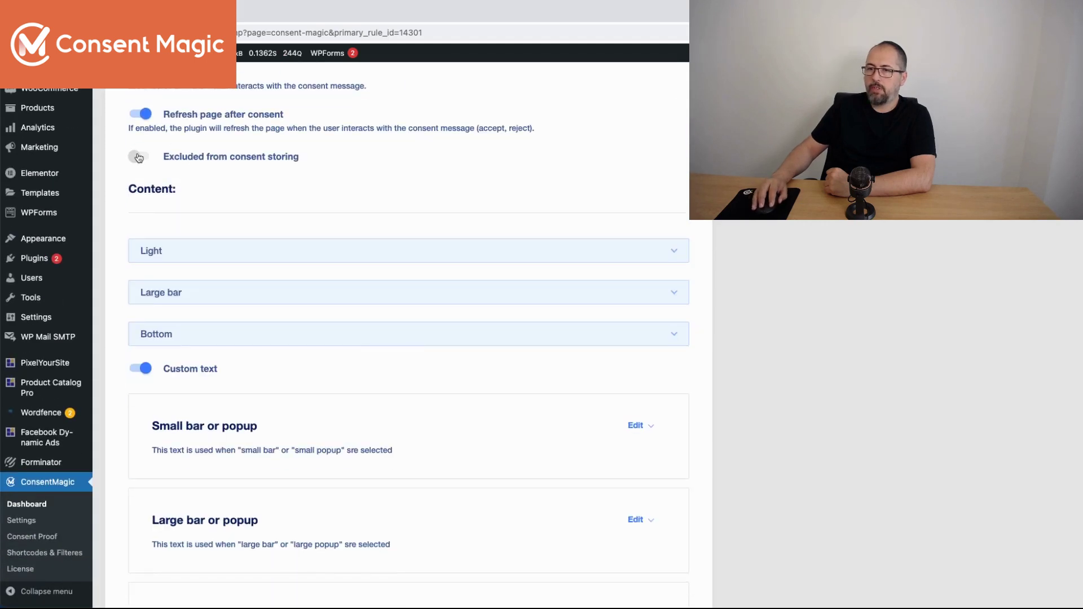
click(142, 158)
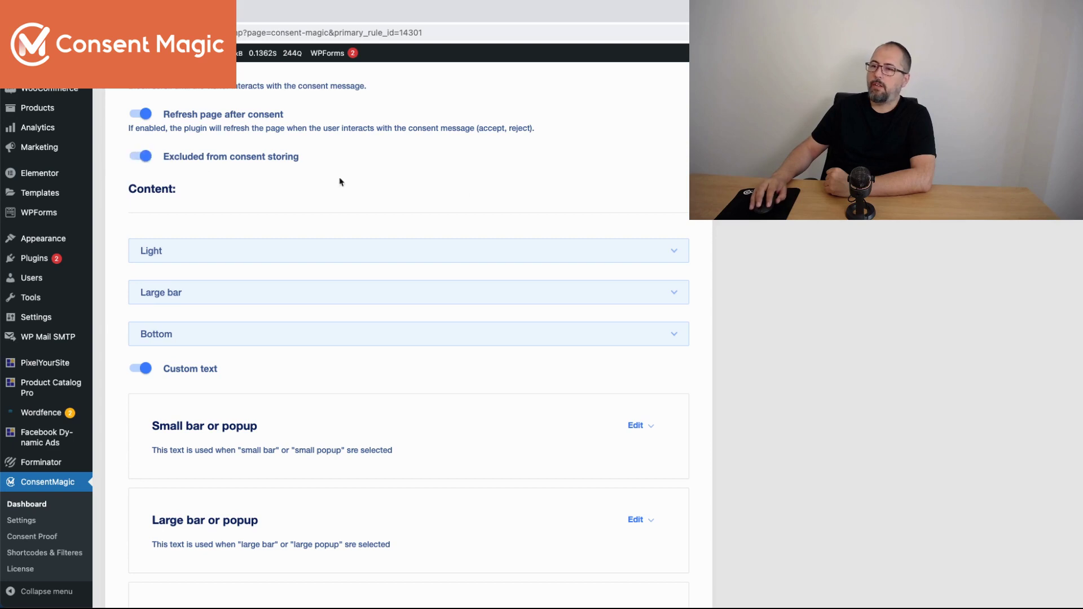
Step: Switch the GDPR Rule's exclusion from consent storing back off
scroll(464, 194, down, 5)
scroll(457, 193, up, 4)
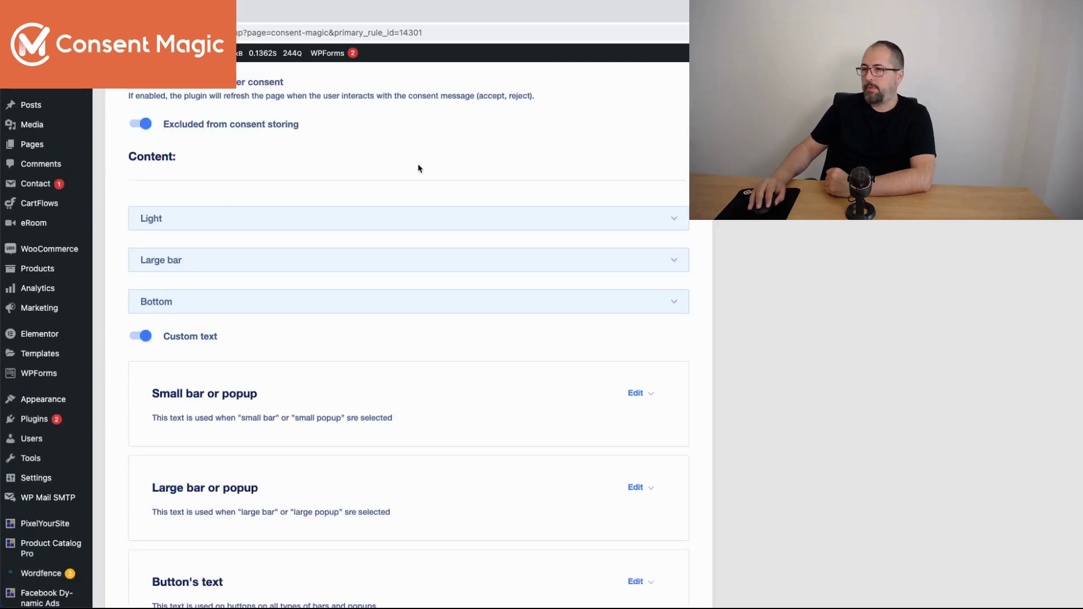
scroll(433, 168, down, 1)
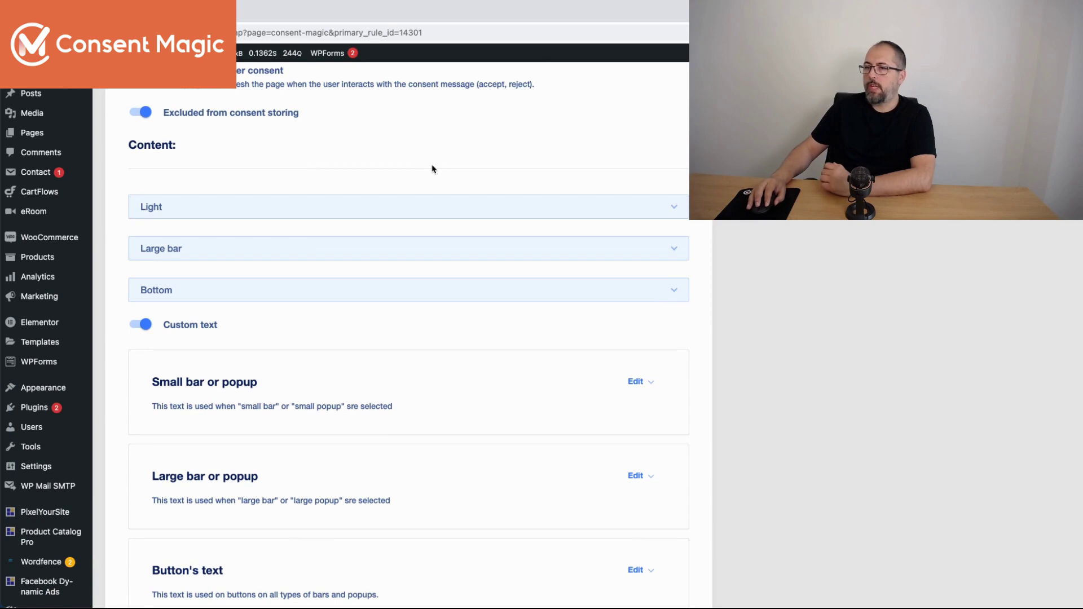
click(139, 113)
scroll(405, 138, down, 5)
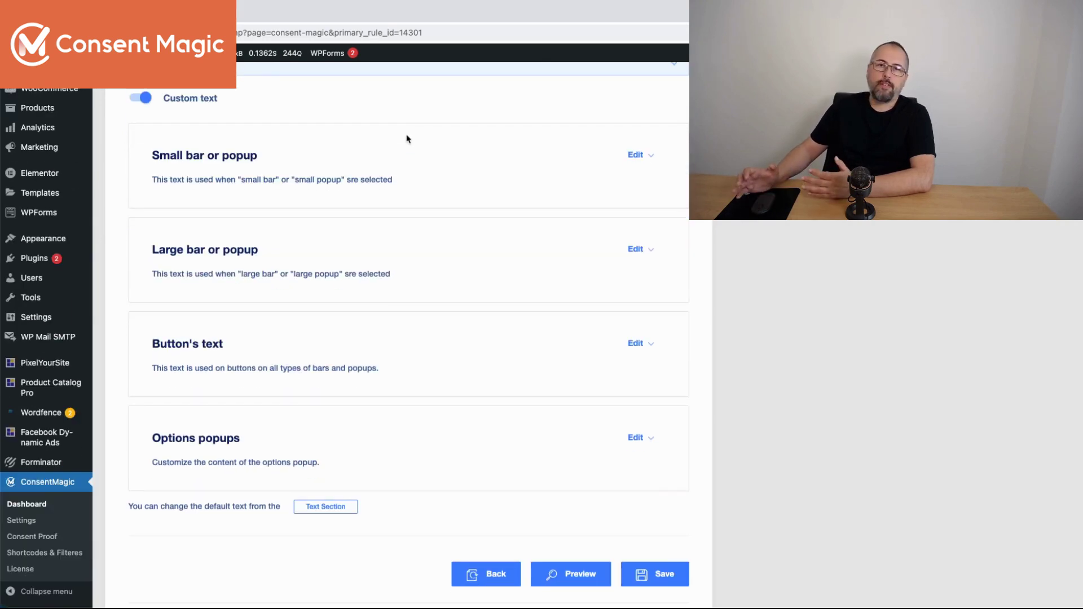